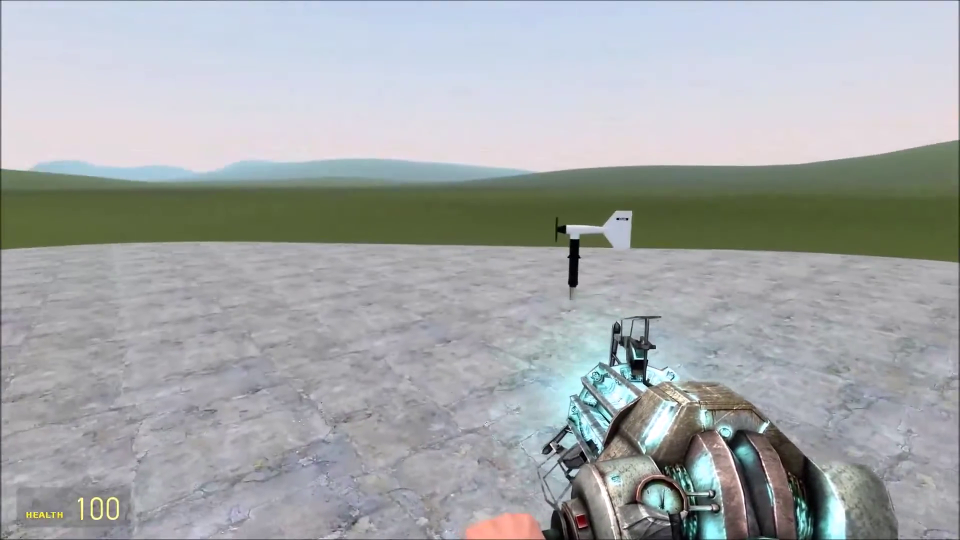
- Examine the wind monitor model from several sides and from above
{"action": "key", "text": "a"}
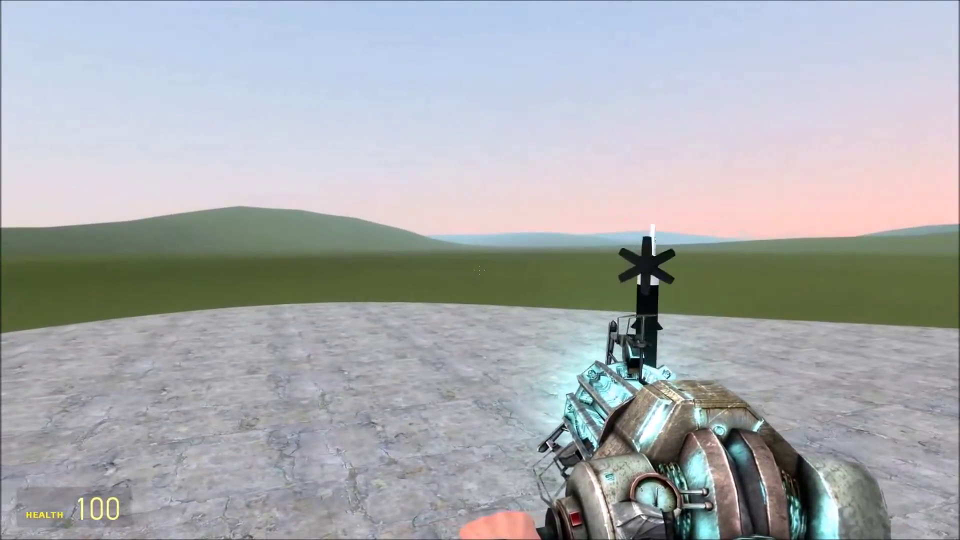
{"action": "key", "text": "d"}
{"action": "key", "text": "s"}
{"action": "key", "text": "w"}
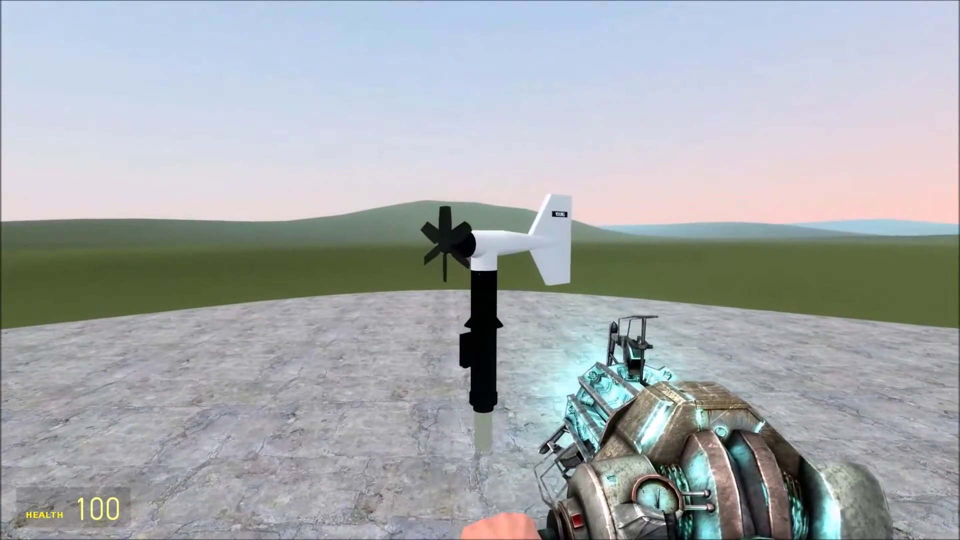
{"action": "key", "text": "a"}
{"action": "key", "text": "w"}
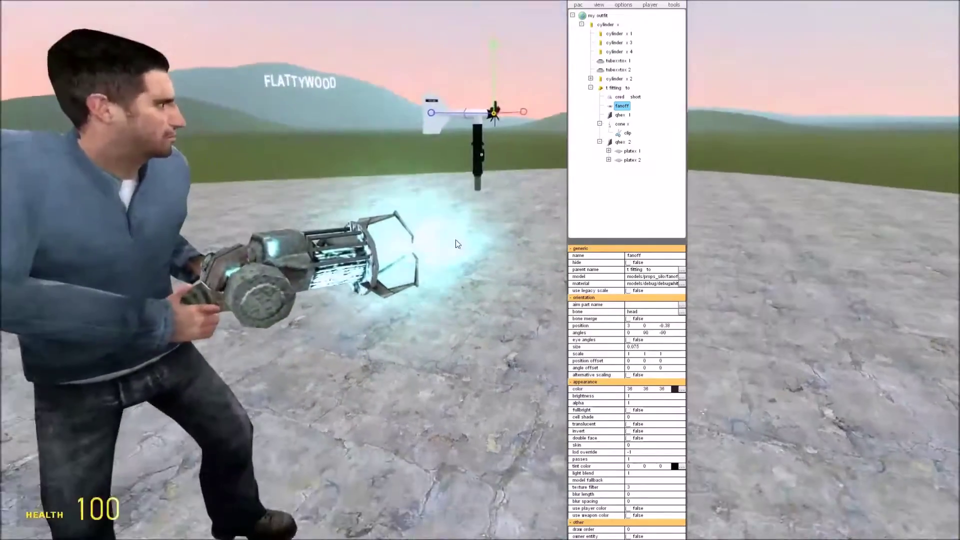
{"action": "key", "text": "d"}
{"action": "left_click_drag", "start_coordinate": [456, 240], "coordinate": [339, 240]}
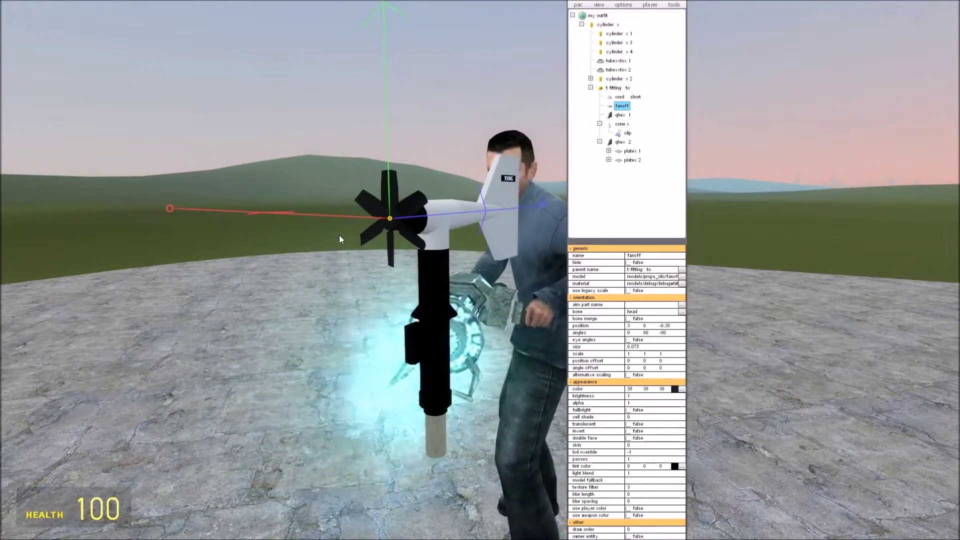
{"action": "left_click_drag", "start_coordinate": [522, 290], "coordinate": [460, 205]}
{"action": "left_click_drag", "start_coordinate": [425, 235], "coordinate": [252, 237]}
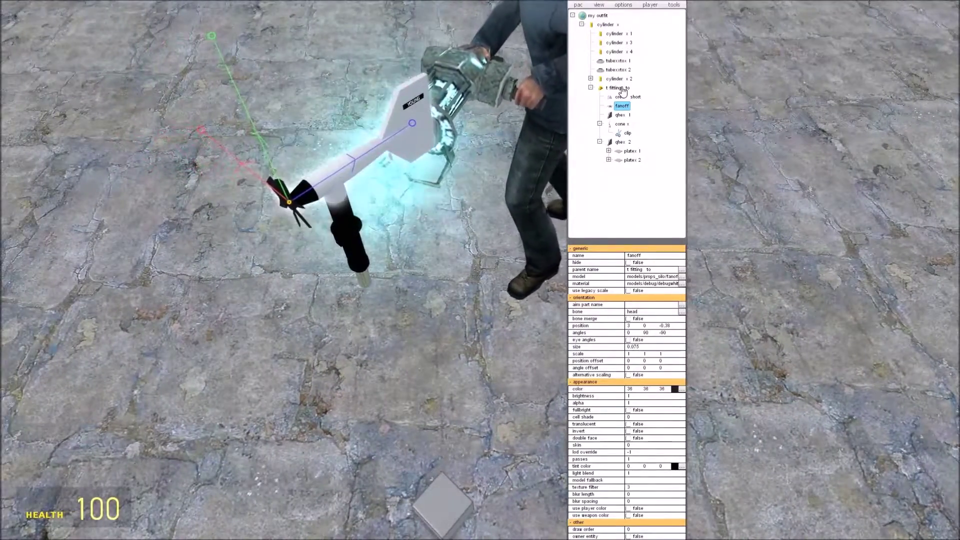
- Select the T fitting part and inspect its position, angles and axes around the model
{"action": "left_click", "coordinate": [620, 88]}
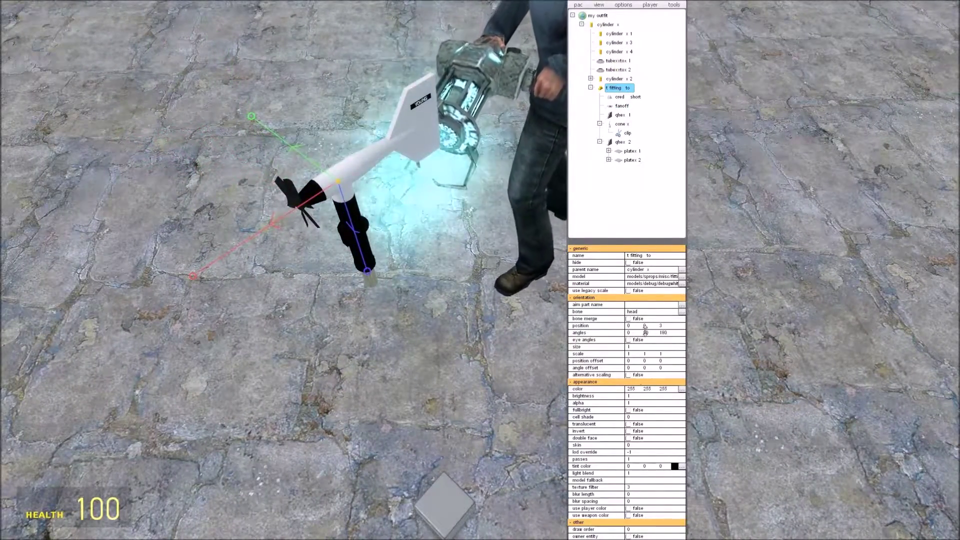
{"action": "left_click_drag", "start_coordinate": [645, 330], "coordinate": [647, 331]}
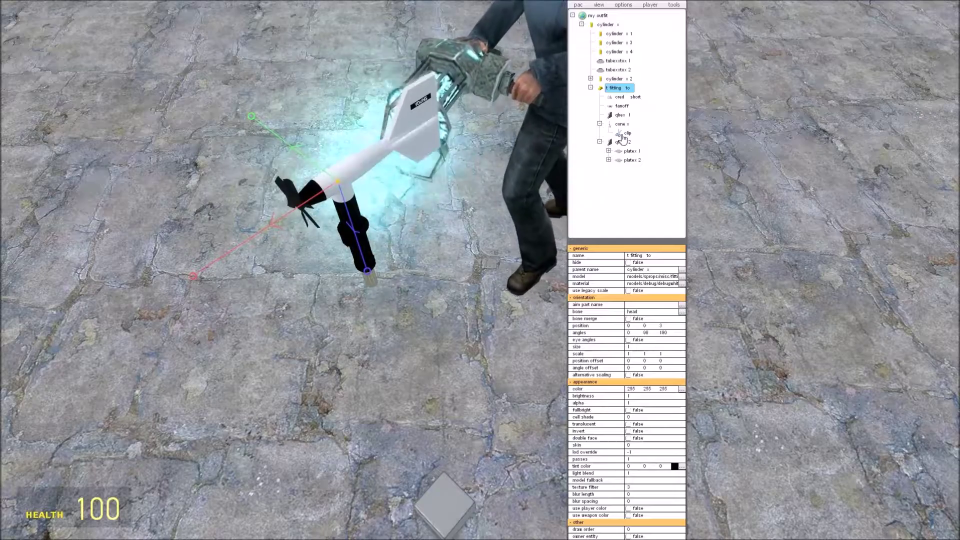
{"action": "left_click_drag", "start_coordinate": [462, 244], "coordinate": [608, 94]}
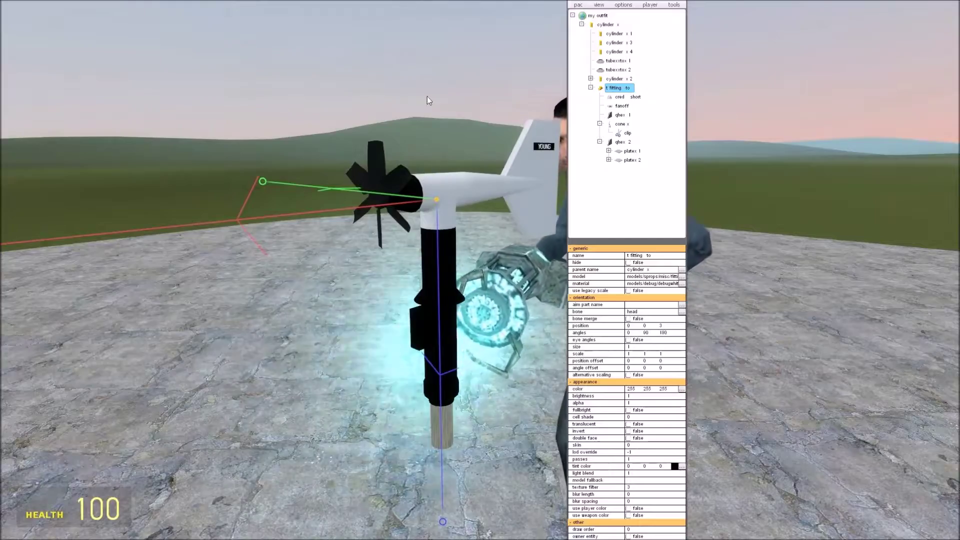
{"action": "key", "text": "s"}
{"action": "key", "text": "d"}
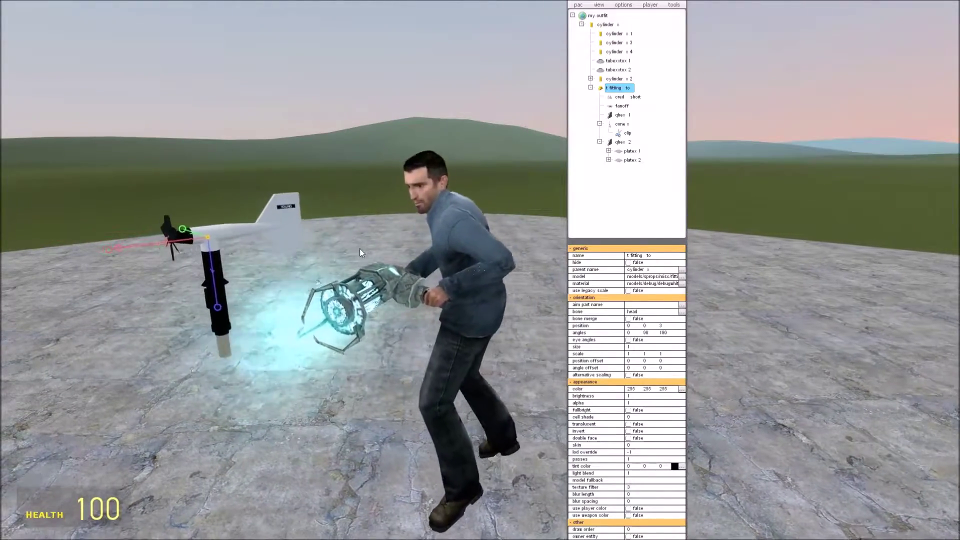
{"action": "key", "text": "a"}
{"action": "key", "text": "w"}
{"action": "left_click_drag", "start_coordinate": [397, 250], "coordinate": [389, 245]}
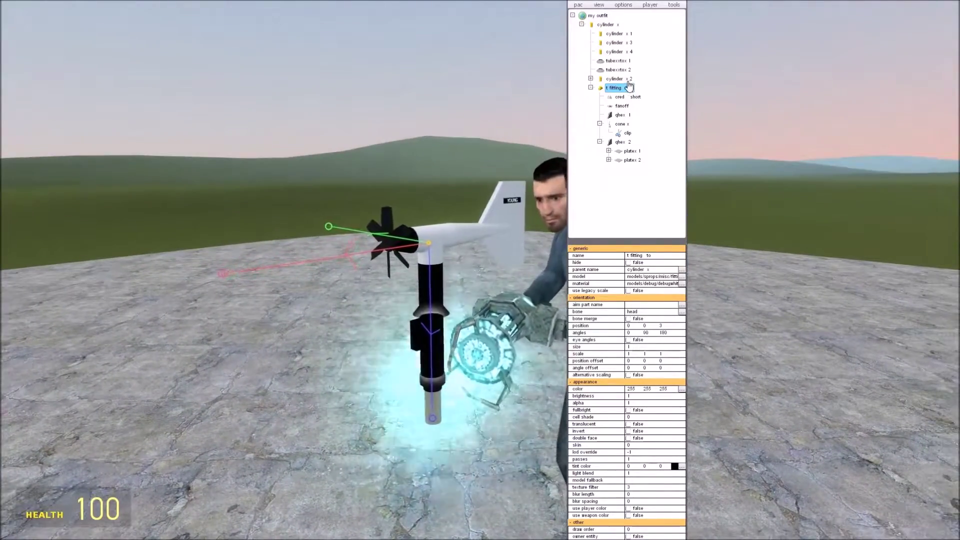
- Add a proxy modifier to the T fitting and make it control the angle offset variable
{"action": "right_click", "coordinate": [629, 87]}
{"action": "mouse_move", "coordinate": [681, 143]}
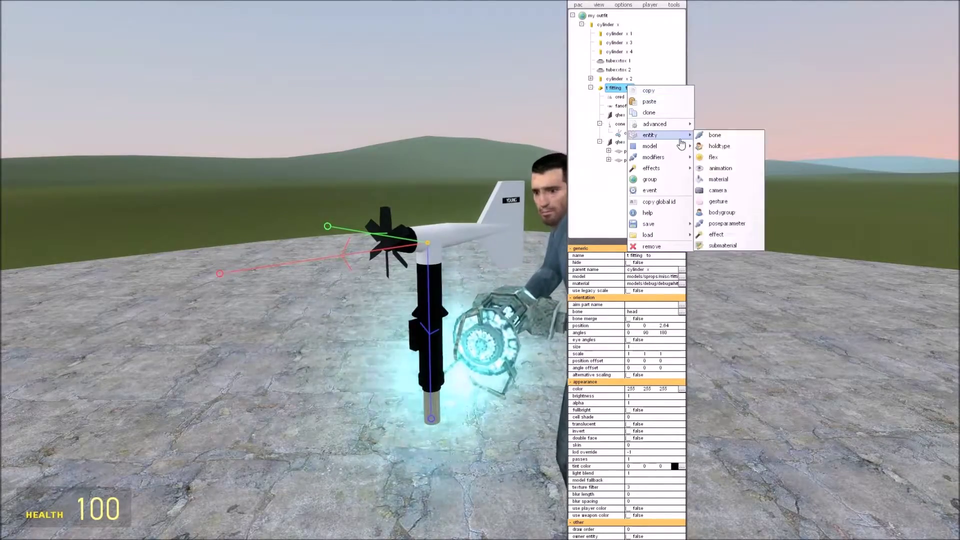
{"action": "mouse_move", "coordinate": [669, 158]}
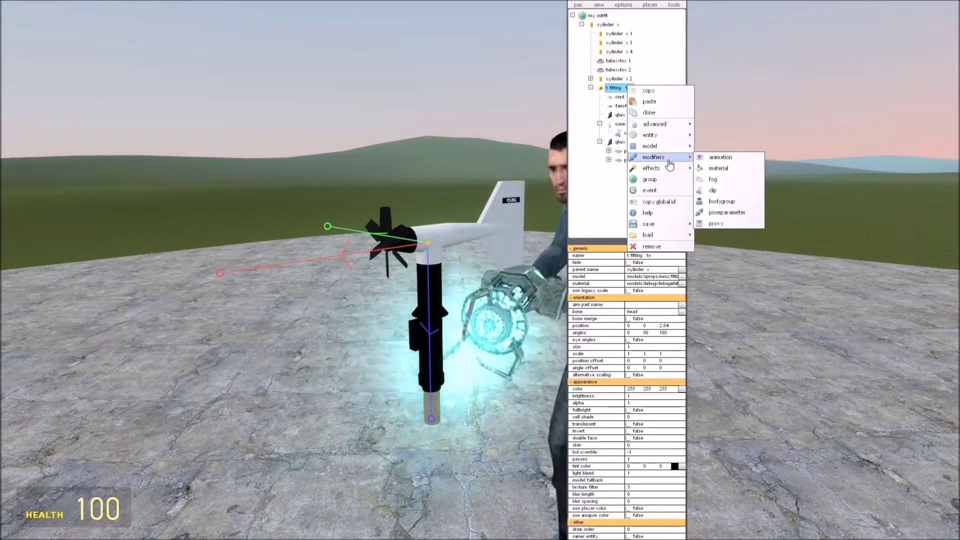
{"action": "left_click", "coordinate": [725, 224]}
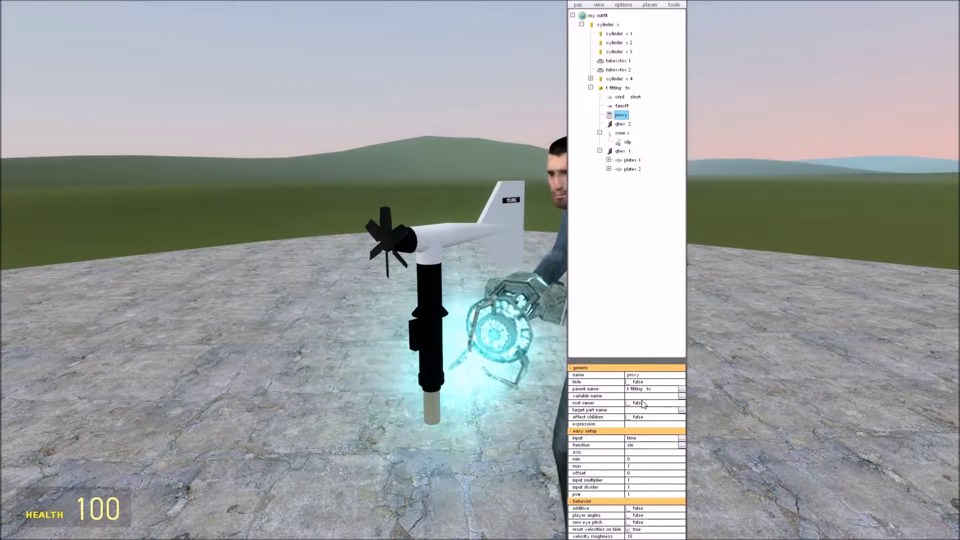
{"action": "left_click", "coordinate": [681, 397]}
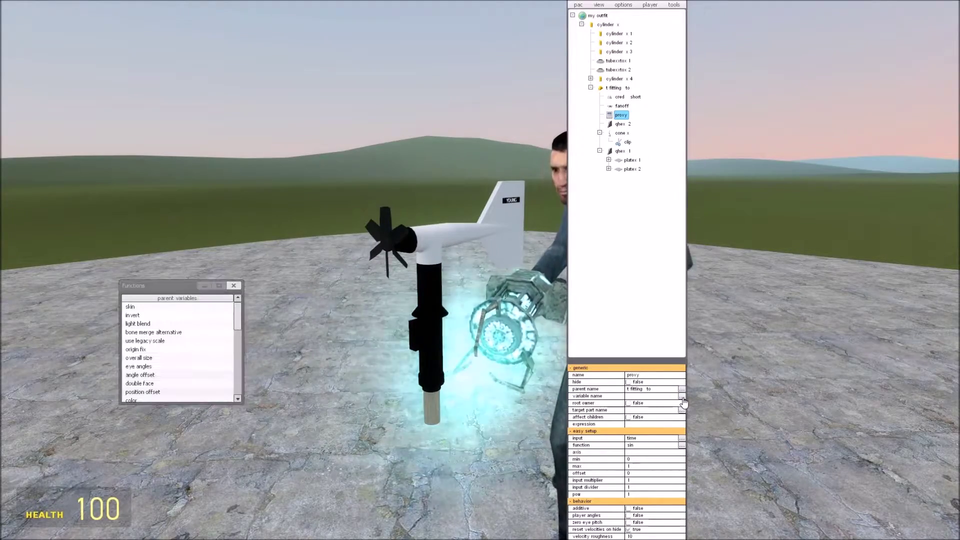
{"action": "left_click_drag", "start_coordinate": [180, 286], "coordinate": [332, 196]}
{"action": "left_click", "coordinate": [314, 189]}
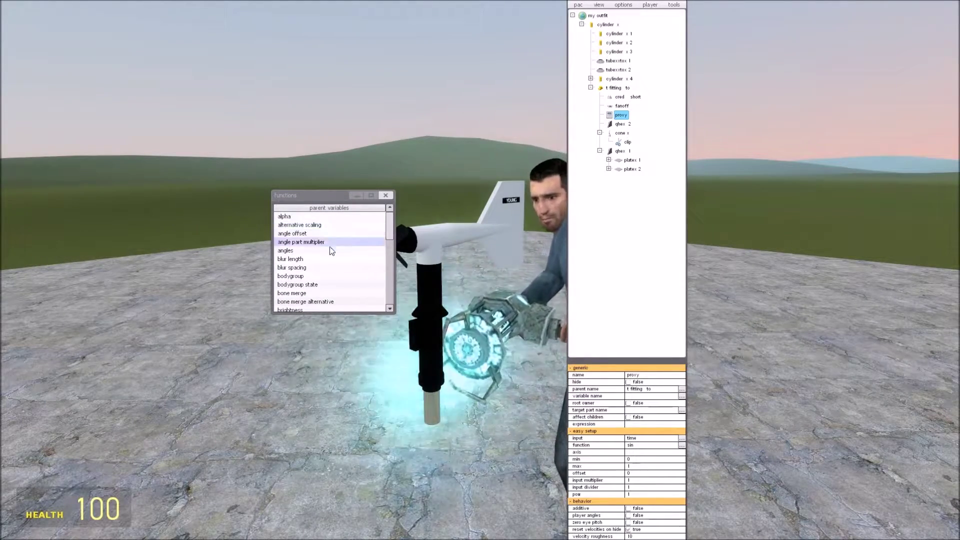
{"action": "left_click", "coordinate": [317, 233]}
{"action": "left_click", "coordinate": [386, 195]}
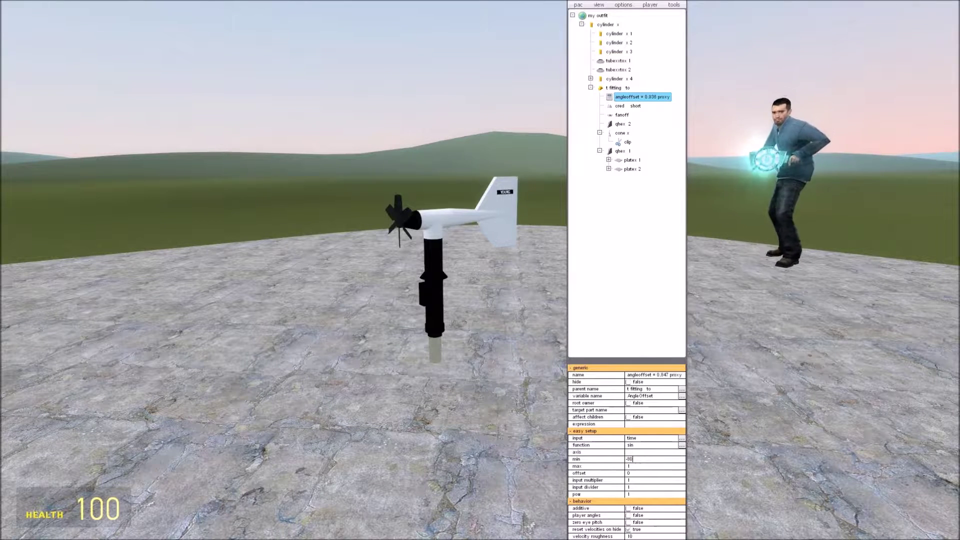
- Give the angle offset proxy a minimum of -80 and a maximum of 80 on the y axis
{"action": "key", "text": "Return"}
{"action": "type", "text": "8"}
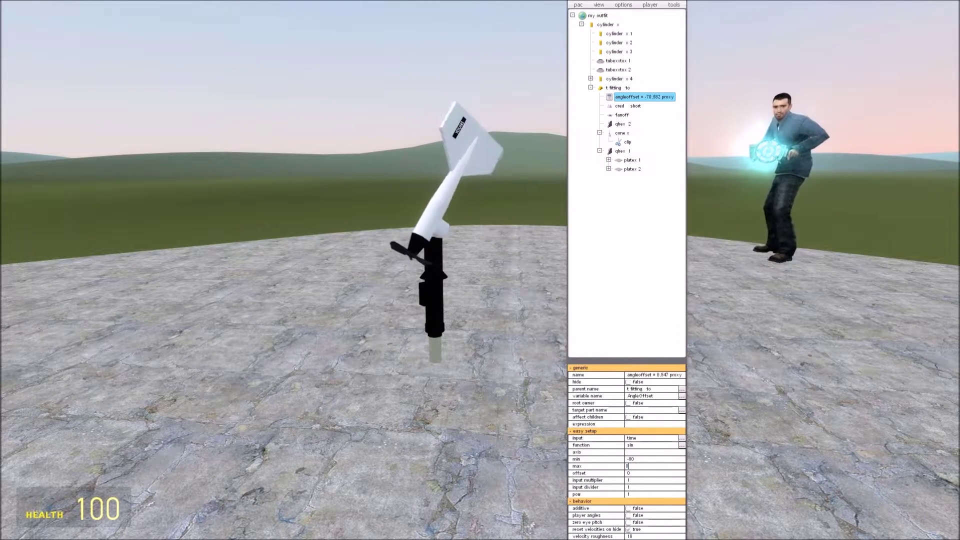
{"action": "type", "text": "0"}
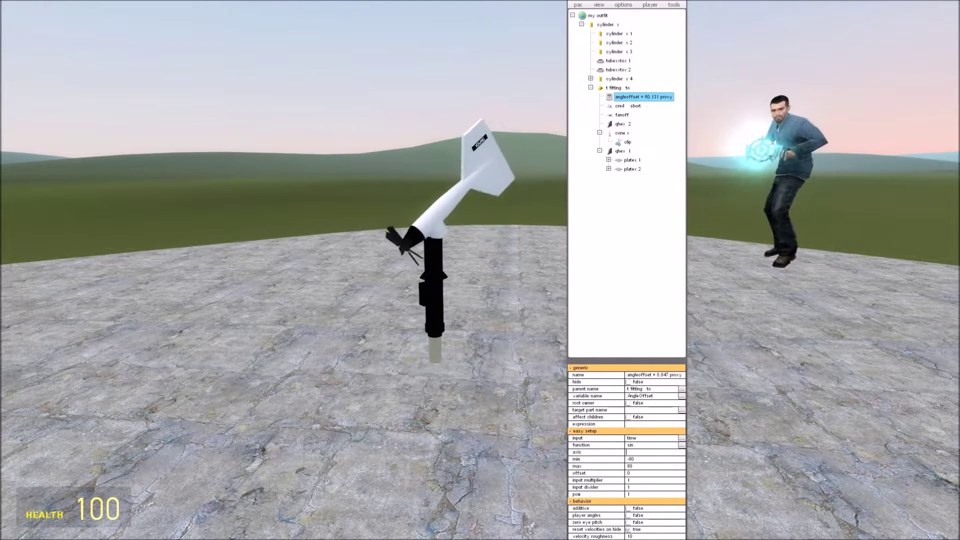
{"action": "type", "text": "x"}
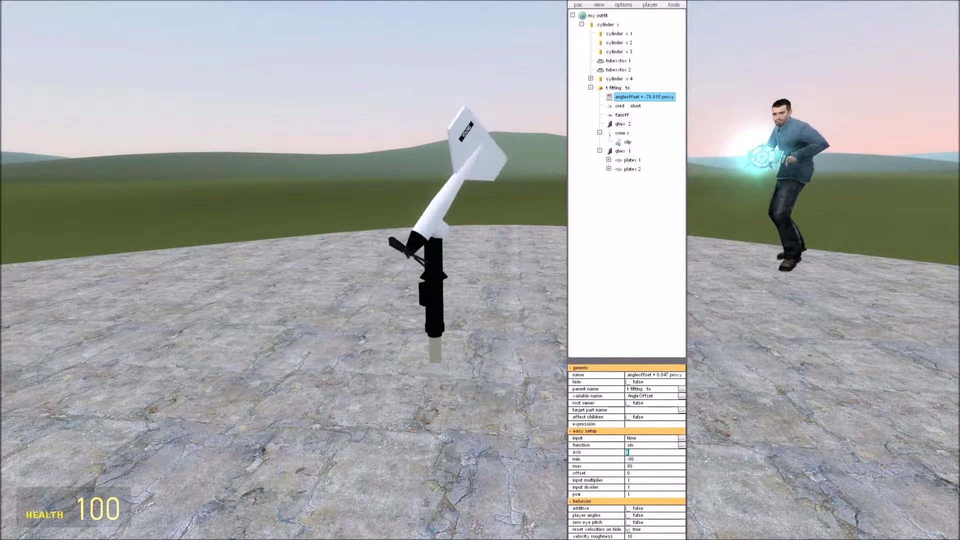
{"action": "key", "text": "BackSpace"}
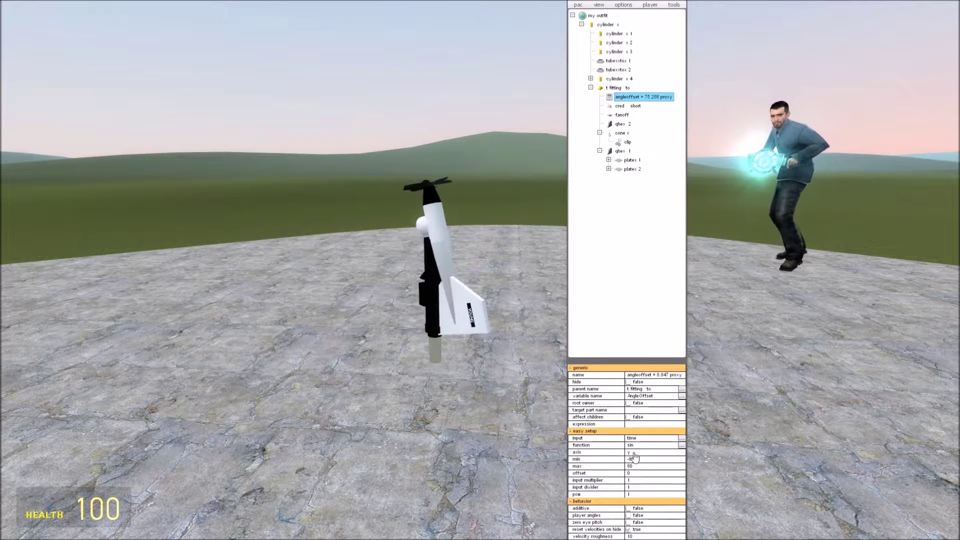
- Reset the T fitting's angle offset to 0 and set its proxy's input multiplier to 2
{"action": "left_click", "coordinate": [628, 88]}
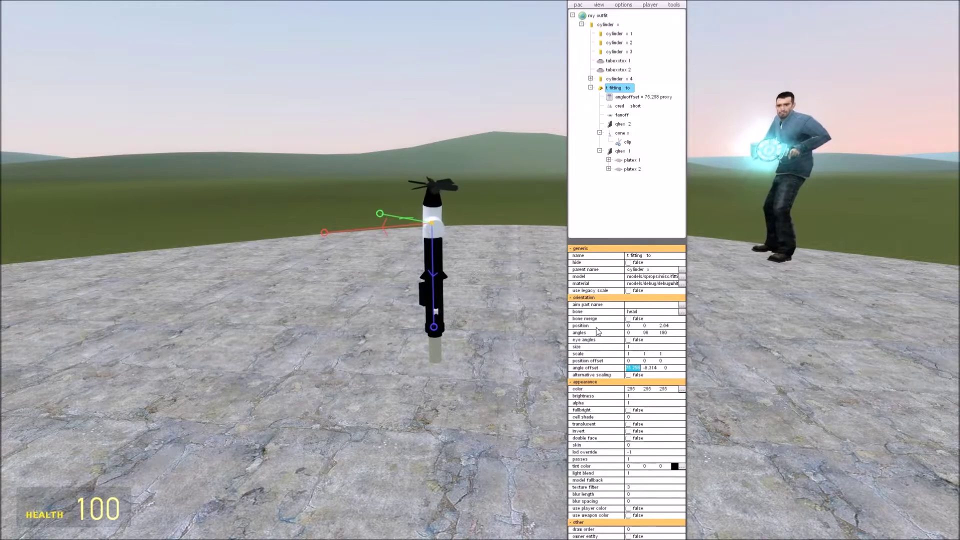
{"action": "type", "text": "0"}
{"action": "key", "text": "Return"}
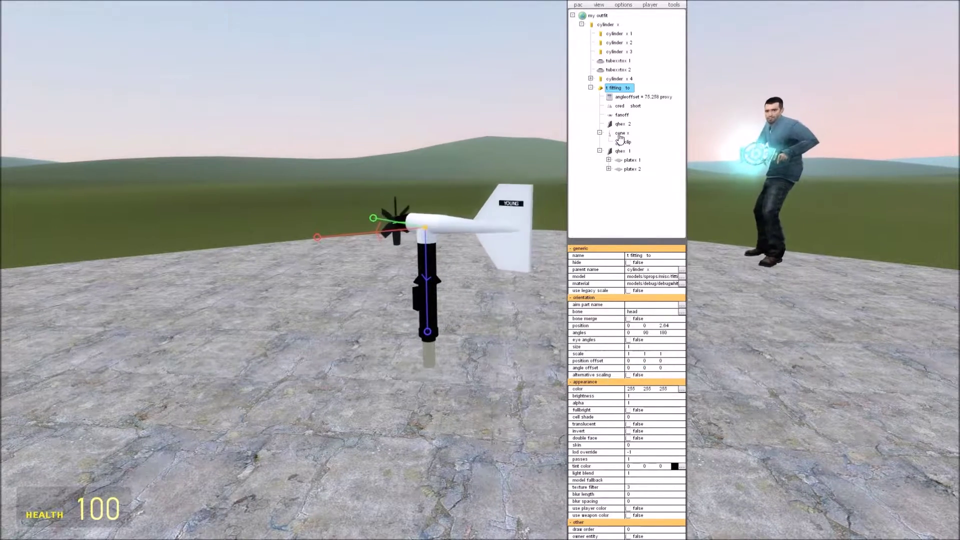
{"action": "left_click", "coordinate": [629, 97]}
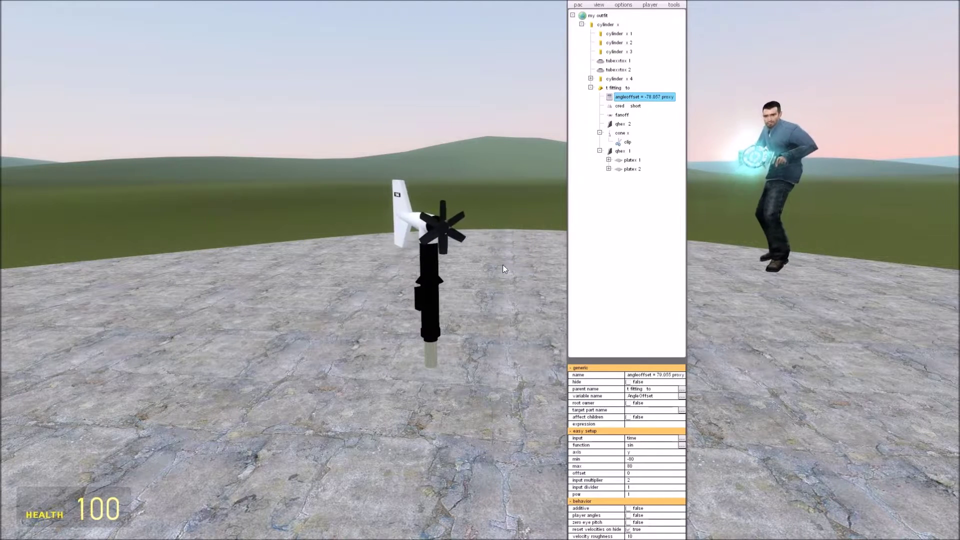
- Add a nested proxy under the angle offset proxy, controlling its max variable with a maximum of 80
{"action": "right_click", "coordinate": [656, 99]}
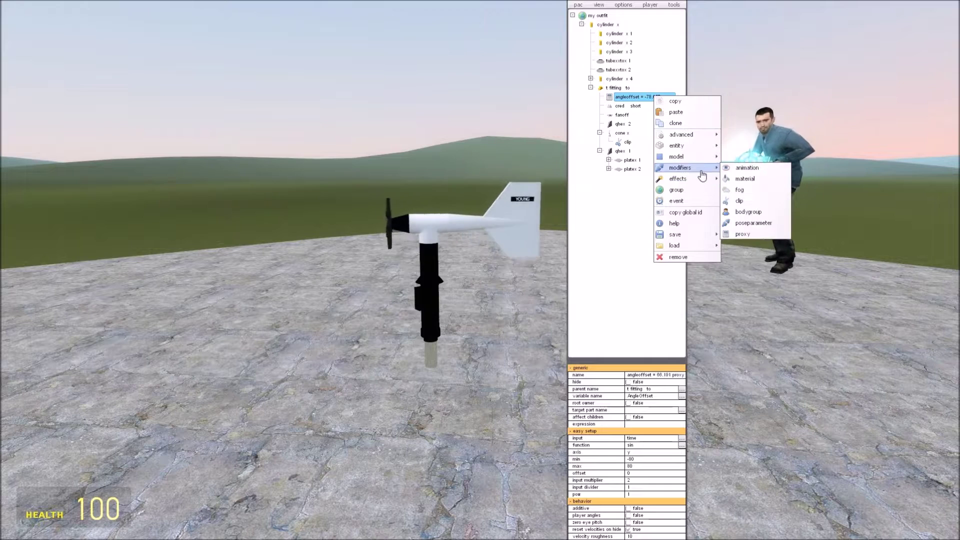
{"action": "mouse_move", "coordinate": [682, 167]}
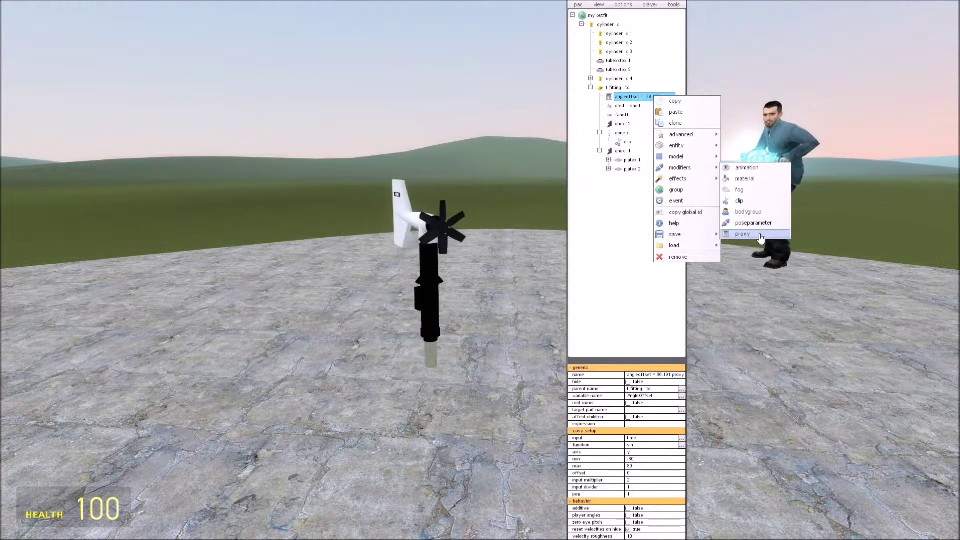
{"action": "left_click", "coordinate": [745, 234]}
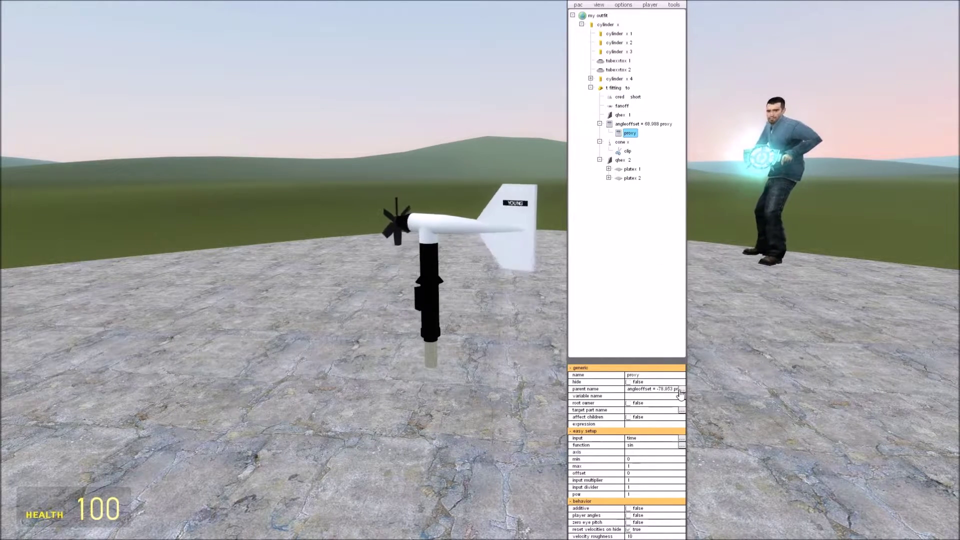
{"action": "left_click", "coordinate": [682, 397]}
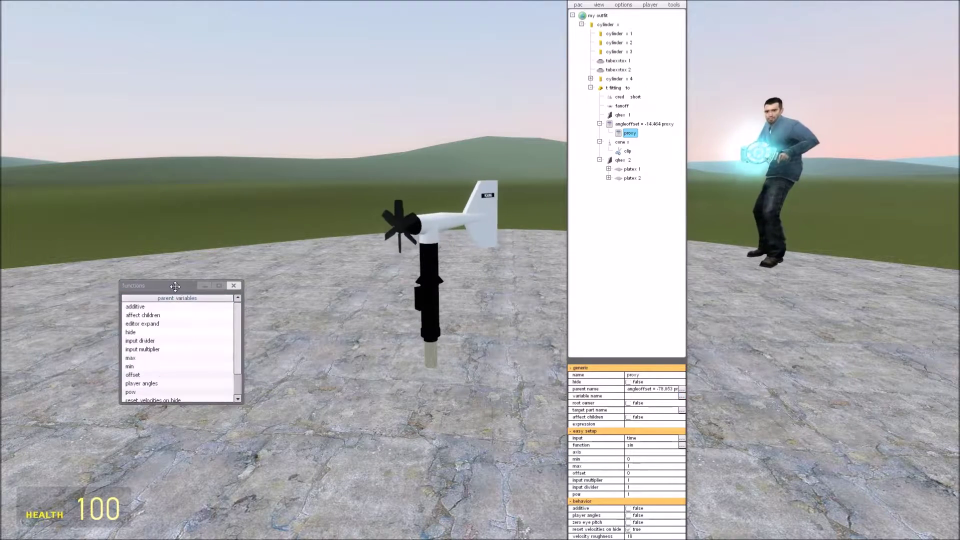
{"action": "left_click_drag", "start_coordinate": [175, 286], "coordinate": [222, 210]}
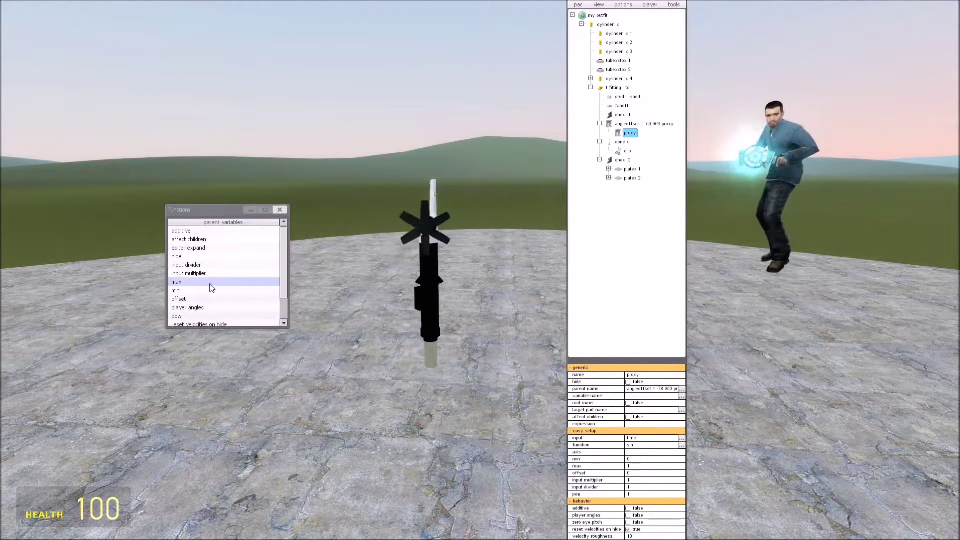
{"action": "left_click", "coordinate": [280, 210]}
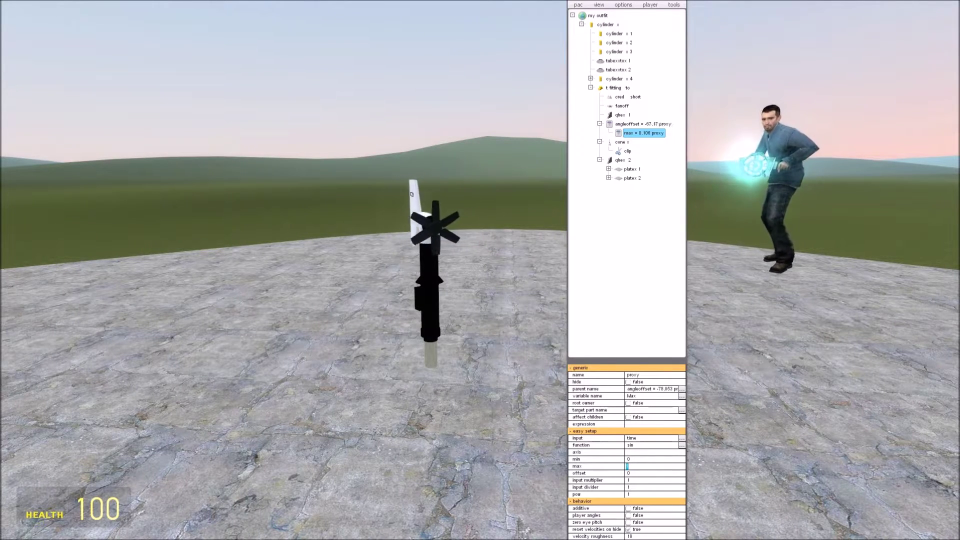
- Clone the nested max proxy and make the copy control min, with a maximum of -80 and an input multiplier of 2
{"action": "right_click", "coordinate": [654, 136]}
{"action": "left_click", "coordinate": [653, 145]}
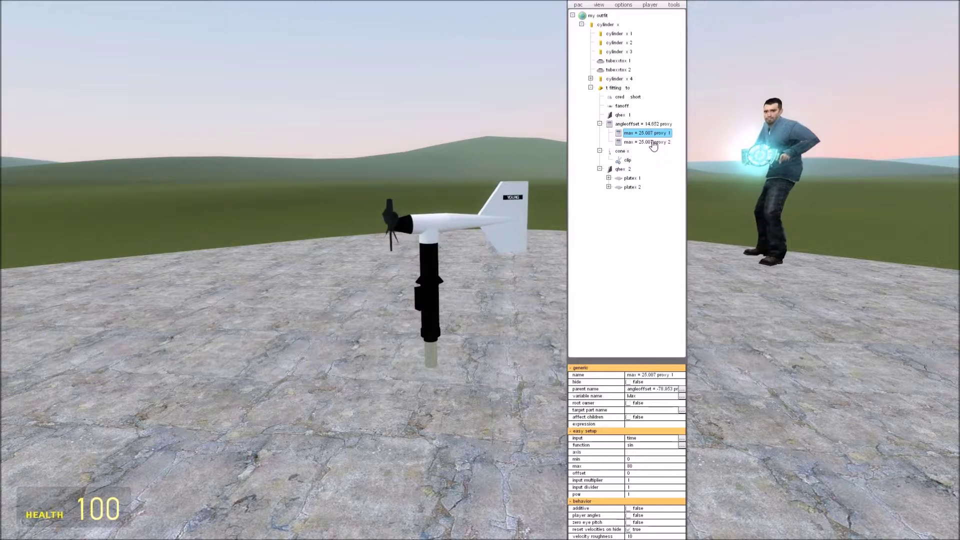
{"action": "left_click", "coordinate": [682, 397]}
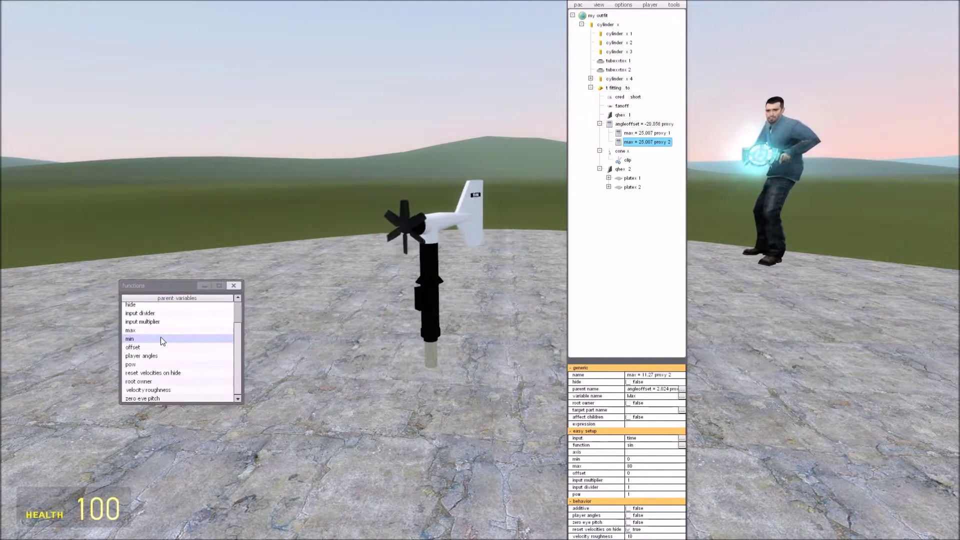
{"action": "left_click", "coordinate": [160, 338]}
{"action": "left_click", "coordinate": [233, 285]}
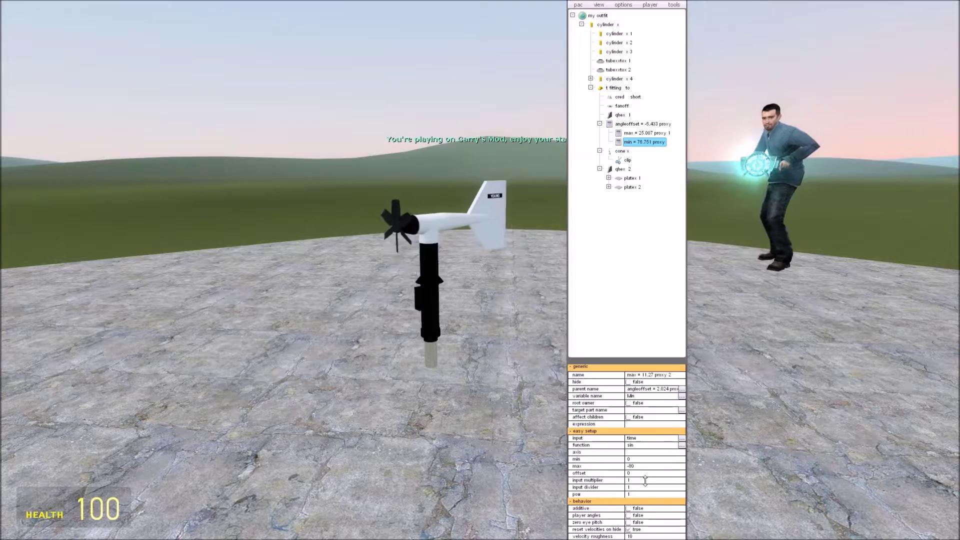
{"action": "type", "text": "2"}
{"action": "key", "text": "Return"}
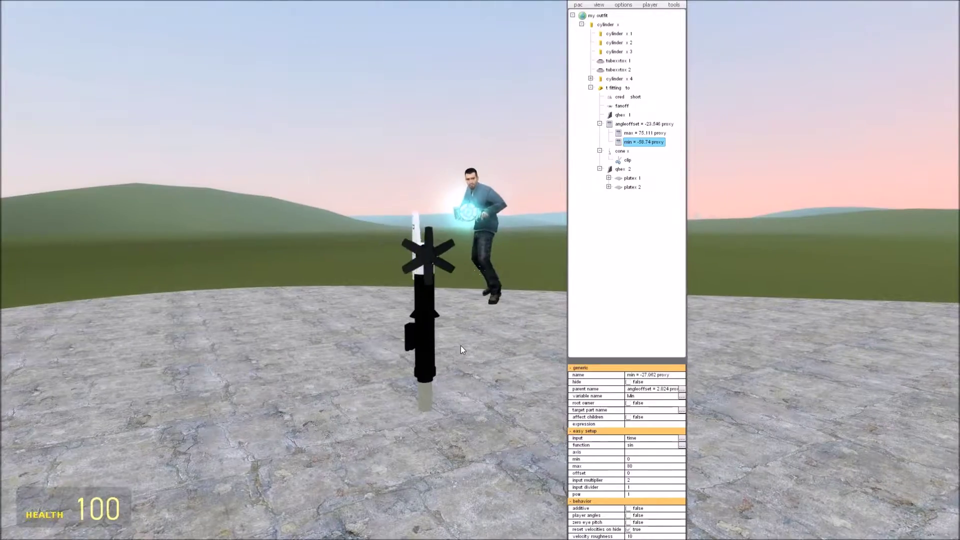
- Examine the wind monitor's swinging motion from different angles
{"action": "key", "text": "s"}
{"action": "key", "text": "space"}
{"action": "left_click_drag", "start_coordinate": [461, 346], "coordinate": [466, 406]}
{"action": "key", "text": "w"}
{"action": "key", "text": "s"}
{"action": "key", "text": "d"}
{"action": "key", "text": "w"}
{"action": "left_click_drag", "start_coordinate": [486, 331], "coordinate": [392, 314]}
- Set the angle offset proxy's input multiplier to 2 and collapse its nested proxies
{"action": "left_click", "coordinate": [650, 125]}
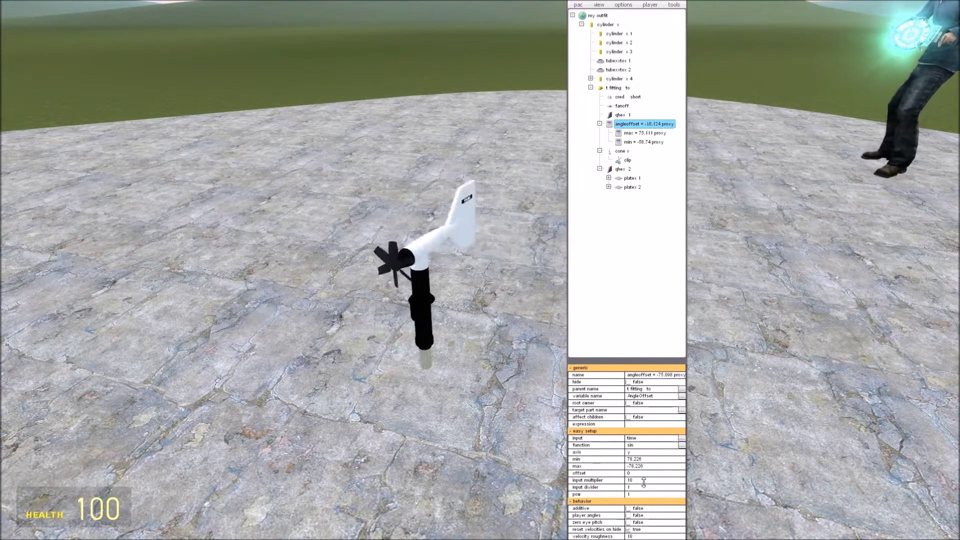
{"action": "left_click_drag", "start_coordinate": [644, 482], "coordinate": [625, 482]}
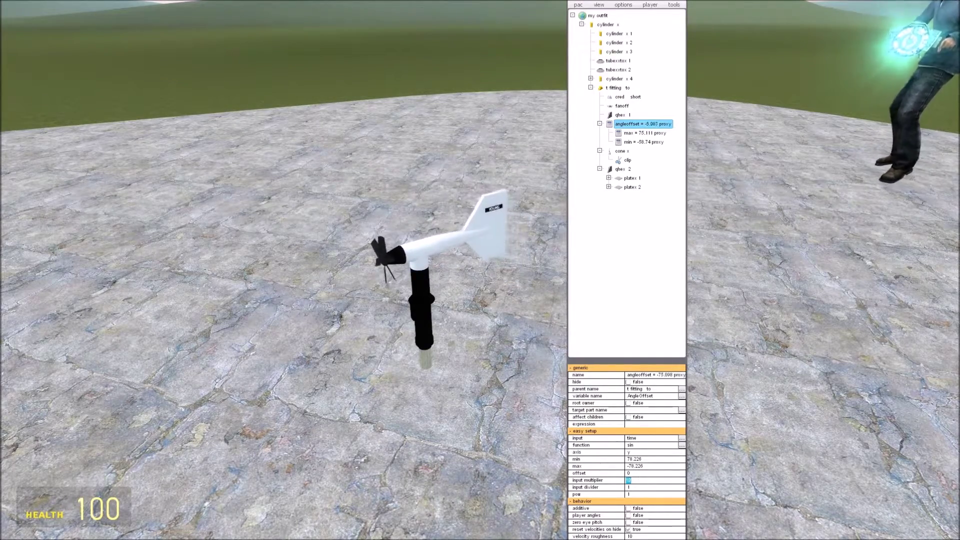
{"action": "left_click", "coordinate": [643, 482]}
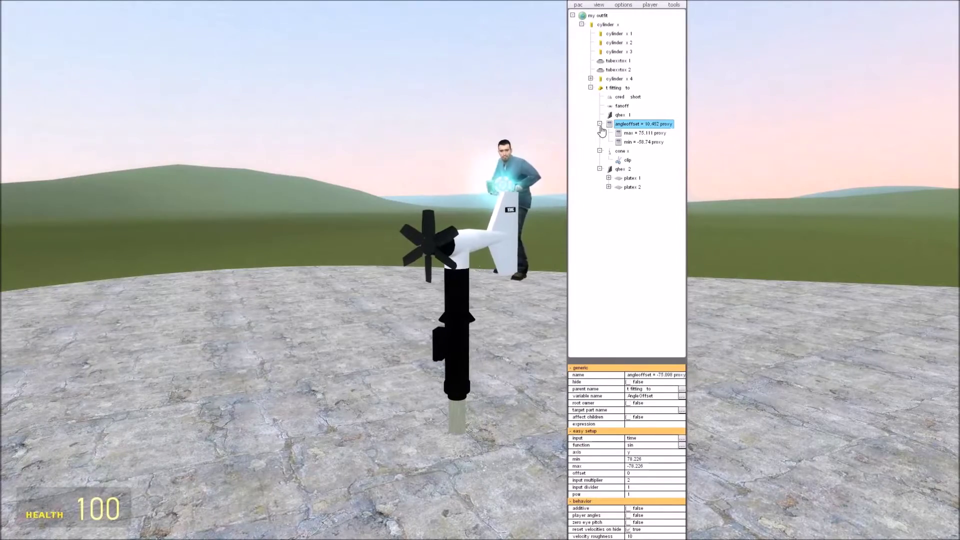
{"action": "left_click", "coordinate": [600, 124]}
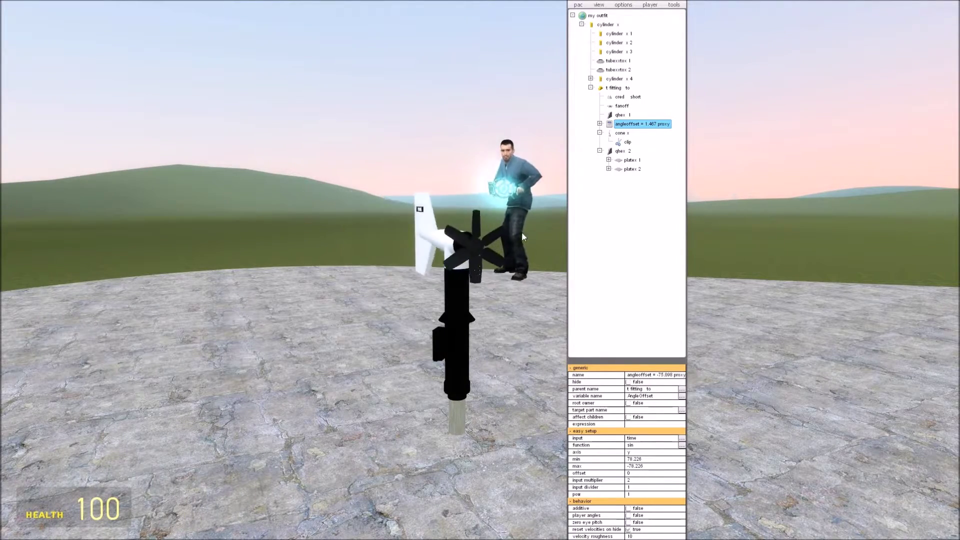
- Add a proxy under the fanoff model and make it control the fan's angles variable
{"action": "left_click", "coordinate": [622, 105]}
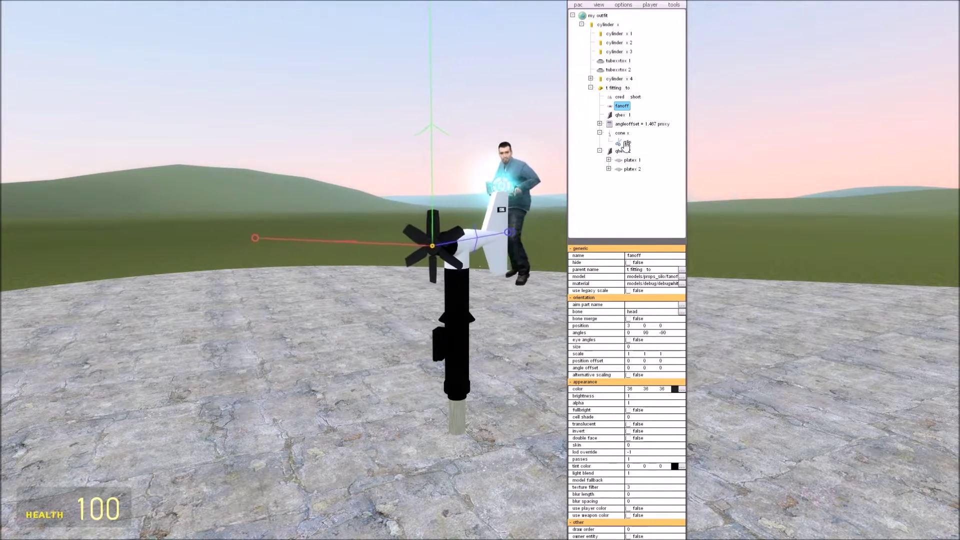
{"action": "right_click", "coordinate": [627, 107]}
{"action": "mouse_move", "coordinate": [660, 176]}
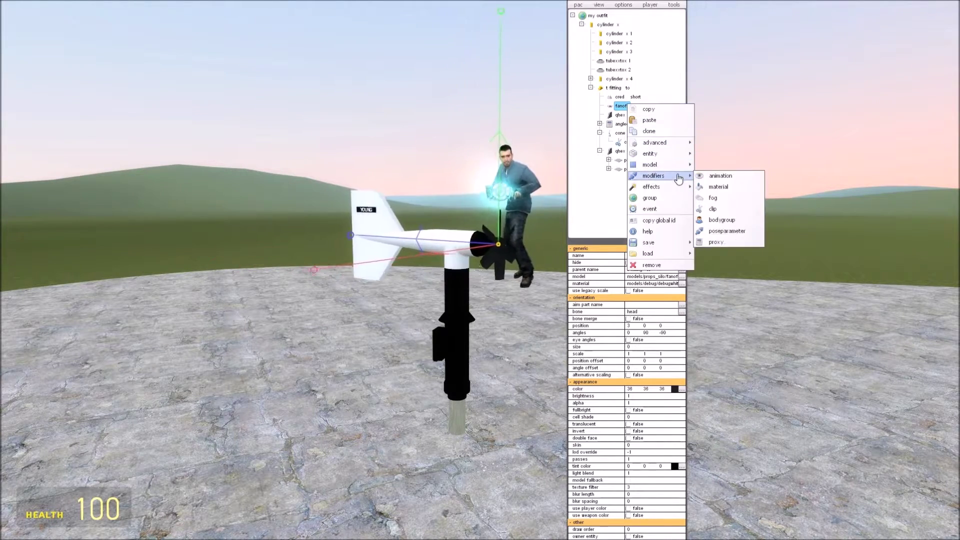
{"action": "left_click", "coordinate": [716, 242]}
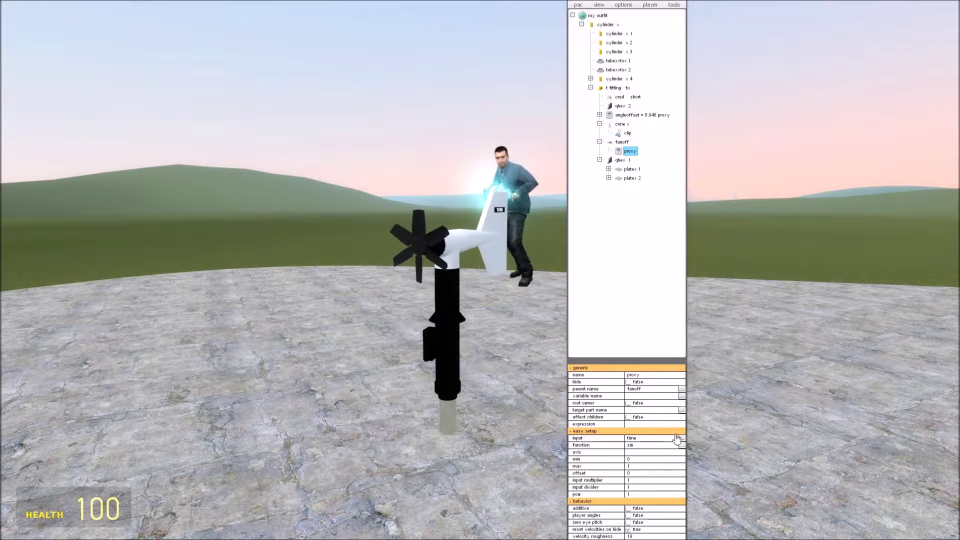
{"action": "left_click", "coordinate": [682, 396]}
{"action": "scroll", "coordinate": [179, 355], "scroll_direction": "down", "scroll_amount": 2}
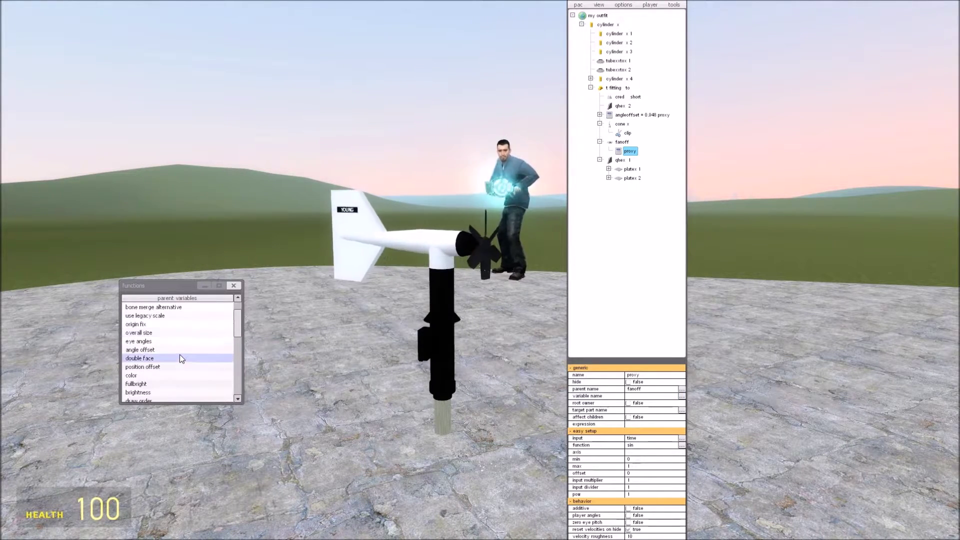
{"action": "left_click", "coordinate": [166, 315]}
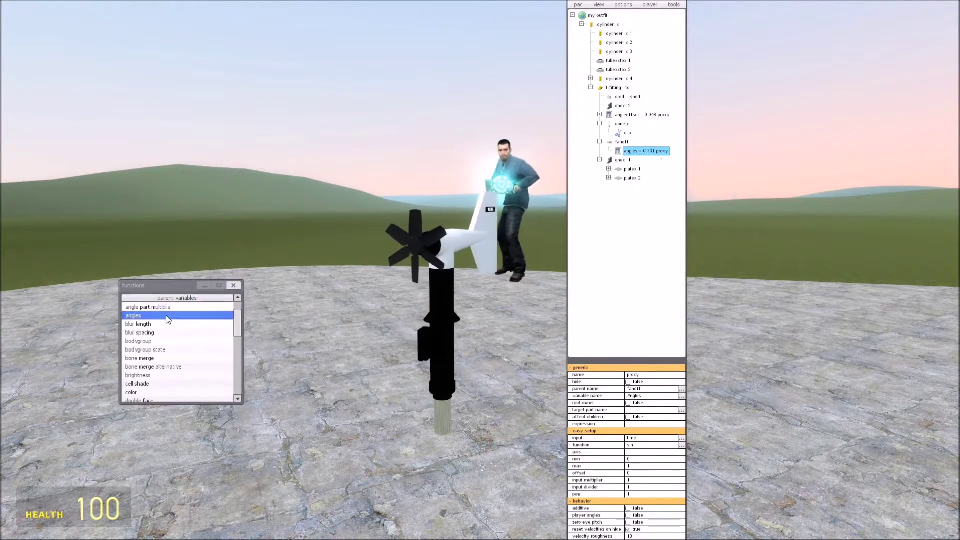
{"action": "double_click", "coordinate": [166, 315]}
- Try driving the fan's rotation with the proxy expression nul, time()*-500, nul
{"action": "left_click_drag", "start_coordinate": [434, 287], "coordinate": [381, 285]}
{"action": "key", "text": "d"}
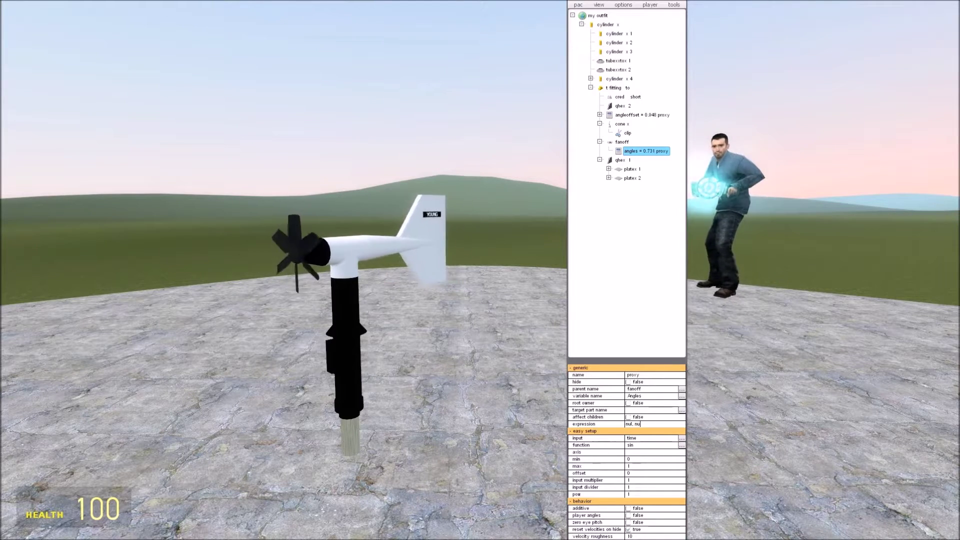
{"action": "type", "text": "nul, nul"}
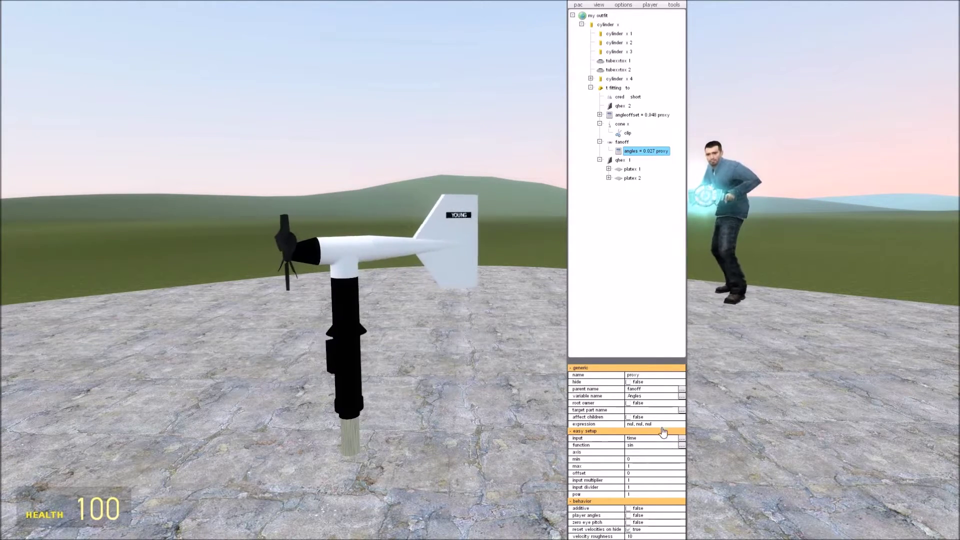
{"action": "double_click", "coordinate": [647, 424]}
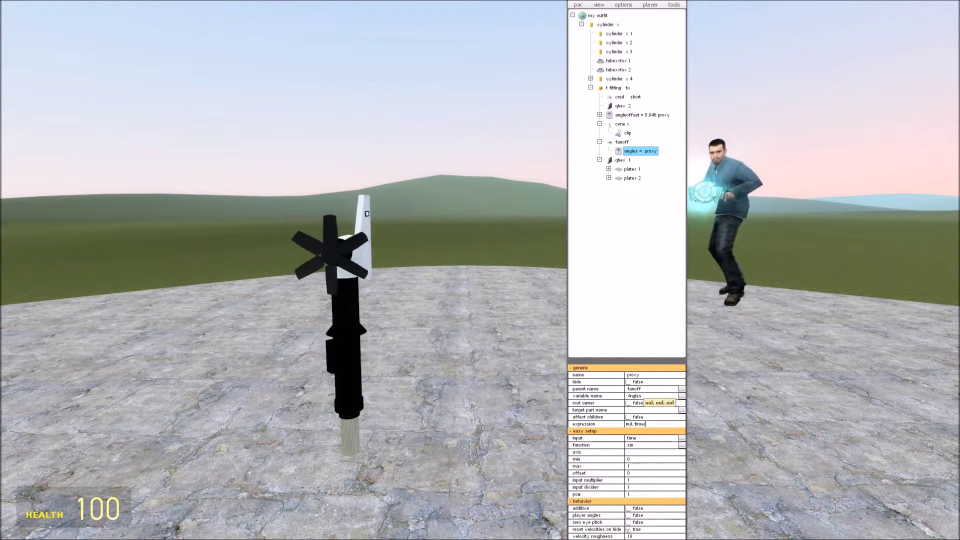
{"action": "type", "text": ")*"}
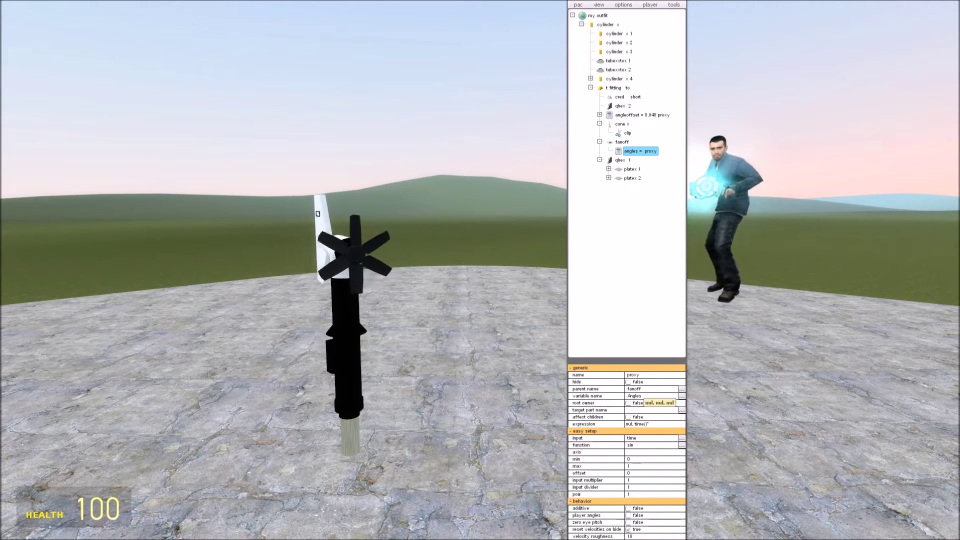
{"action": "type", "text": "00, nul"}
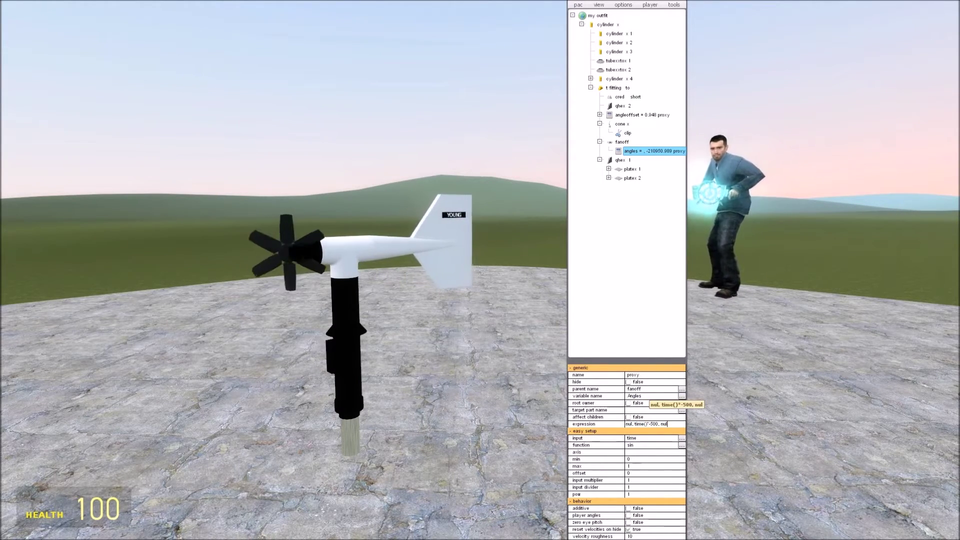
- Replace the fan proxy's expression with time()*-500, nul, nul
{"action": "key", "text": "BackSpace"}
{"action": "key", "text": "BackSpace"}
{"action": "key", "text": "BackSpace"}
{"action": "key", "text": "BackSpace"}
{"action": "key", "text": "BackSpace"}
{"action": "key", "text": "BackSpace"}
{"action": "key", "text": "BackSpace"}
{"action": "key", "text": "BackSpace"}
{"action": "key", "text": "BackSpace"}
{"action": "key", "text": "BackSpace"}
{"action": "key", "text": "BackSpace"}
{"action": "key", "text": "BackSpace"}
{"action": "type", "text": "tim"}
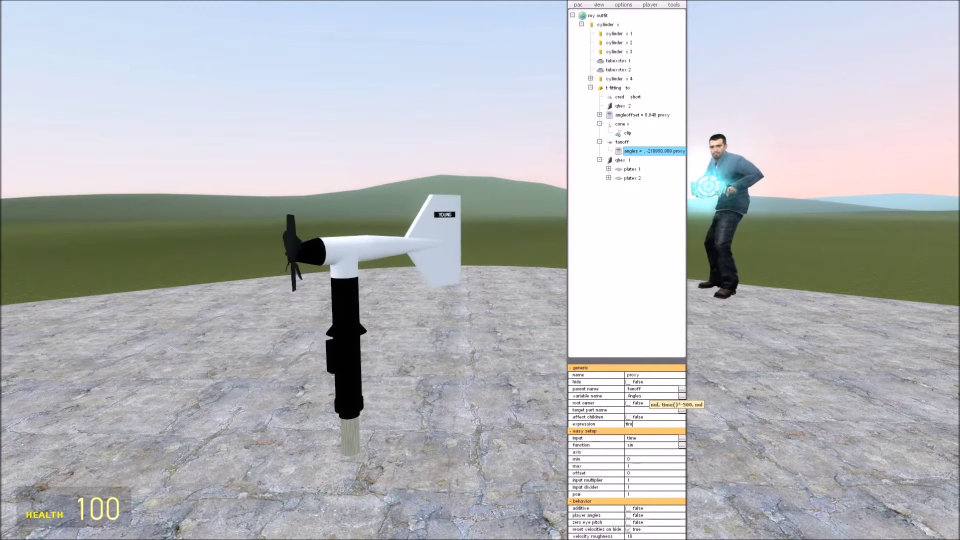
{"action": "type", "text": "e()*"}
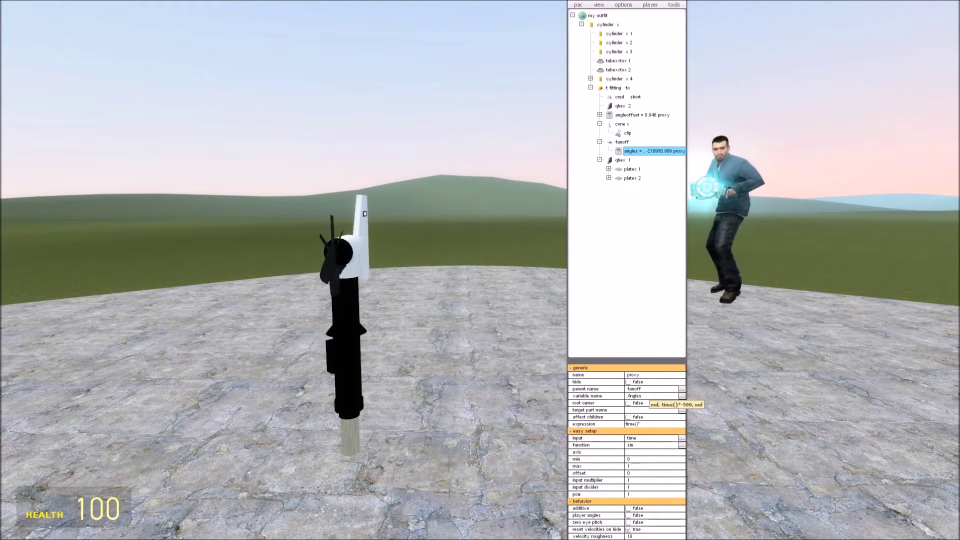
{"action": "type", "text": "-500, "}
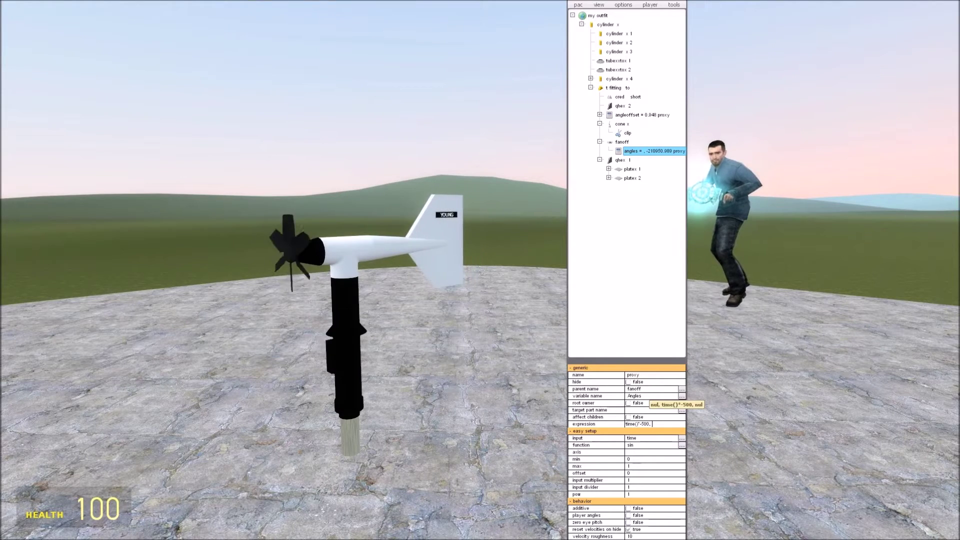
{"action": "type", "text": "nul, nul"}
{"action": "key", "text": "Return"}
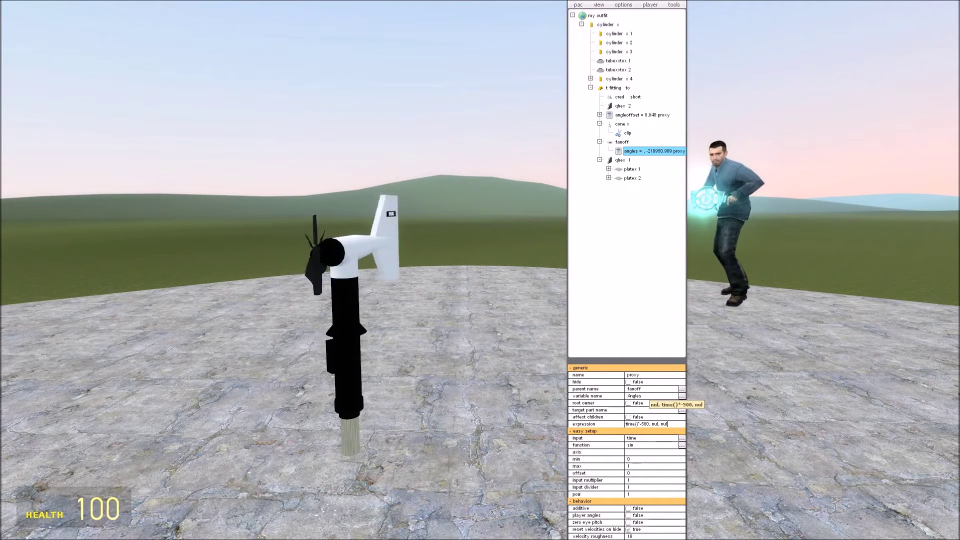
- Correct the fanoff model's angles by setting the first value to 0 and the second to 90
{"action": "left_click", "coordinate": [623, 142]}
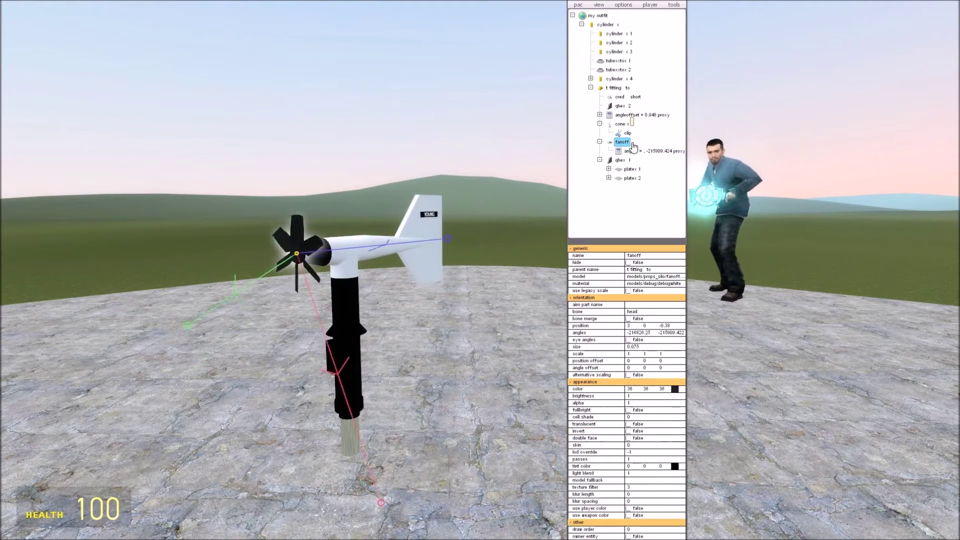
{"action": "double_click", "coordinate": [639, 332]}
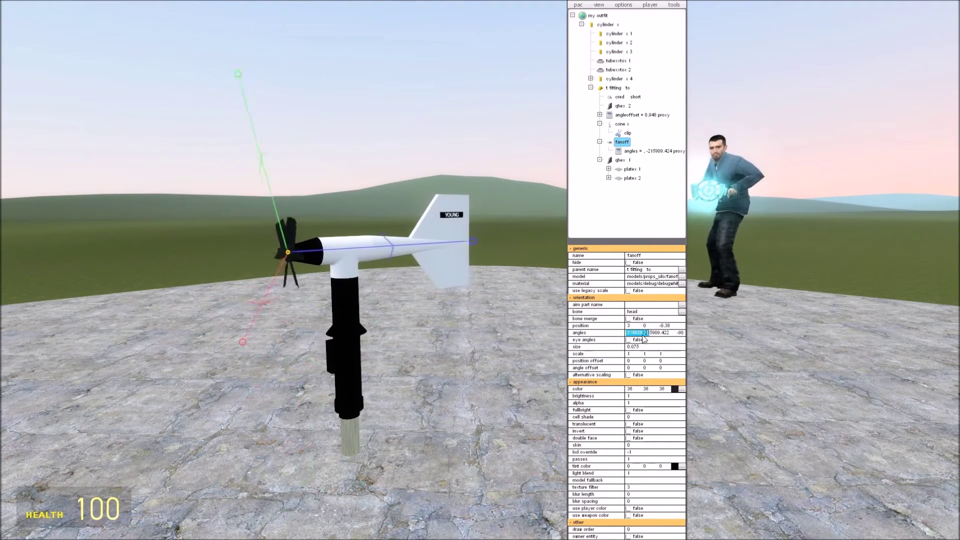
{"action": "type", "text": "0"}
{"action": "key", "text": "Return"}
{"action": "double_click", "coordinate": [659, 332]}
{"action": "type", "text": "0"}
{"action": "key", "text": "Return"}
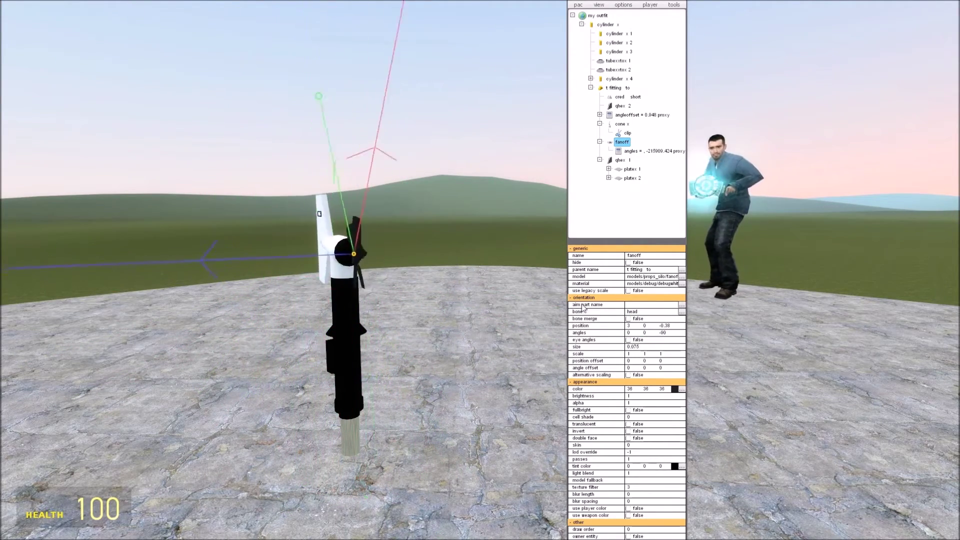
{"action": "double_click", "coordinate": [649, 332]}
{"action": "type", "text": "90"}
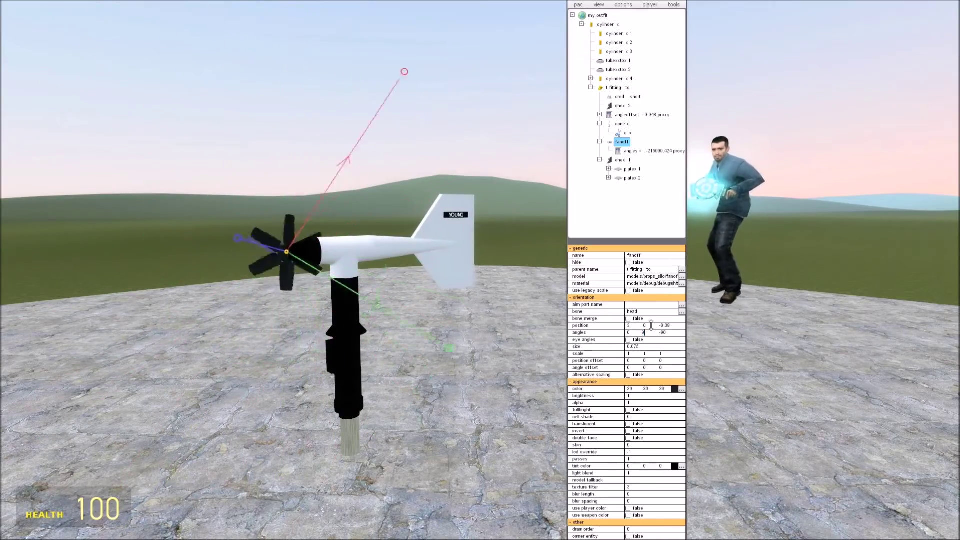
{"action": "key", "text": "Return"}
- Collapse the fanoff and T fitting branches in the outfit tree and examine the spinning fan from different angles
{"action": "key", "text": "a"}
{"action": "key", "text": "s"}
{"action": "left_click_drag", "start_coordinate": [445, 374], "coordinate": [515, 382]}
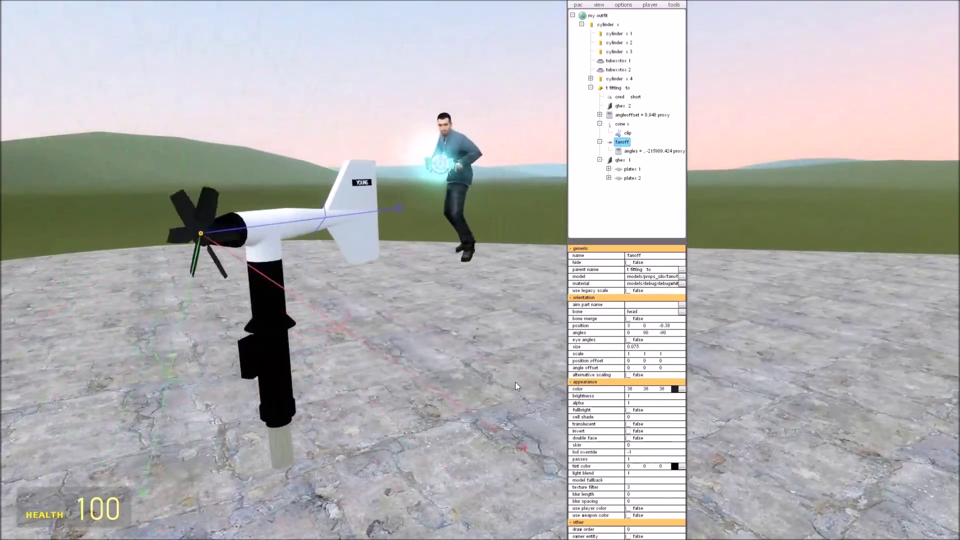
{"action": "left_click", "coordinate": [600, 141]}
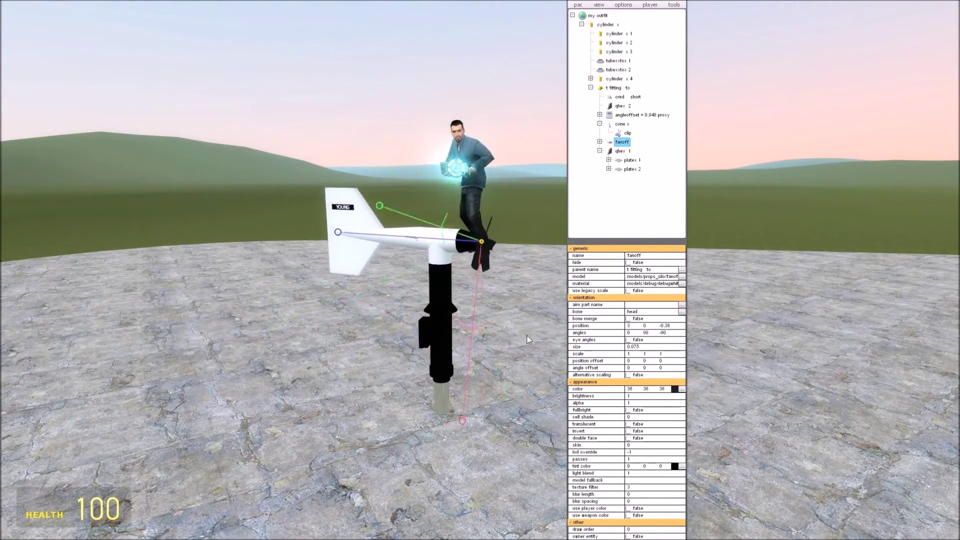
{"action": "key", "text": "s"}
{"action": "left_click", "coordinate": [614, 88]}
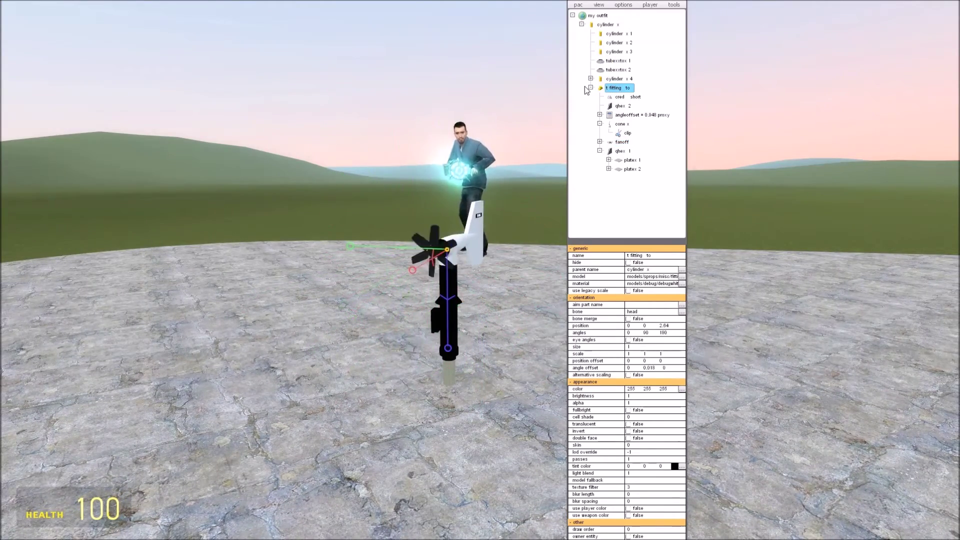
{"action": "left_click", "coordinate": [590, 87]}
{"action": "left_click_drag", "start_coordinate": [564, 212], "coordinate": [536, 242]}
{"action": "key", "text": "d"}
{"action": "key", "text": "w"}
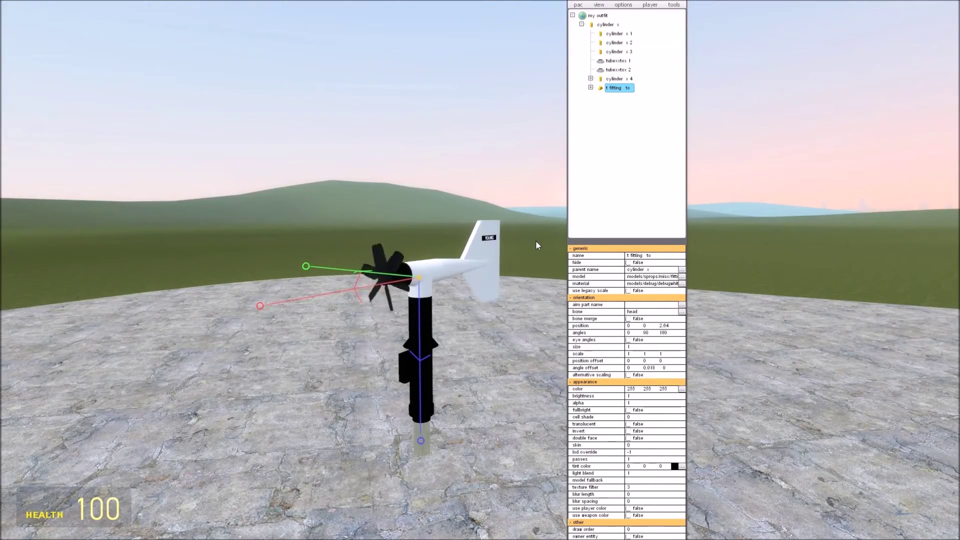